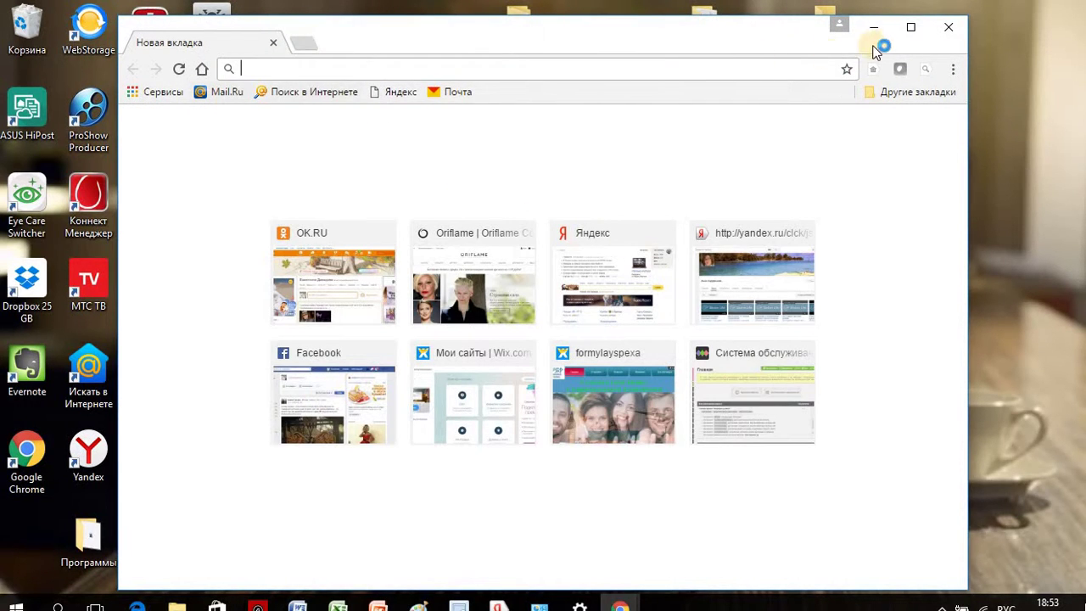
Step: Maximize Chrome and open the Yandex home page from the new tab thumbnails
{"action": "left_click", "coordinate": [910, 27]}
{"action": "left_click", "coordinate": [645, 276]}
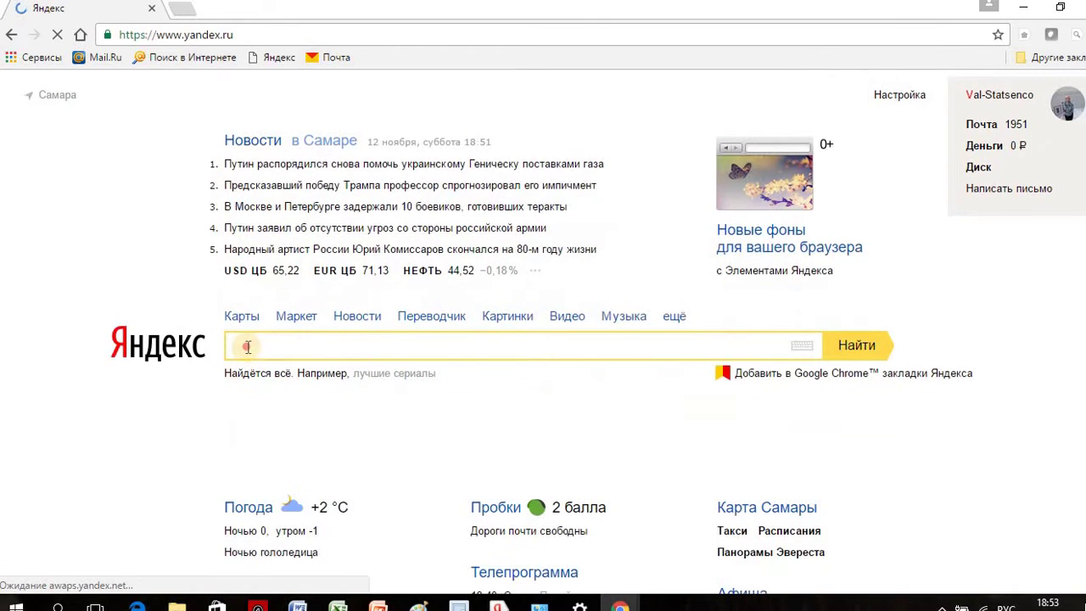
Step: Search Yandex for 'скачать скайп'
{"action": "type", "text": "ска"}
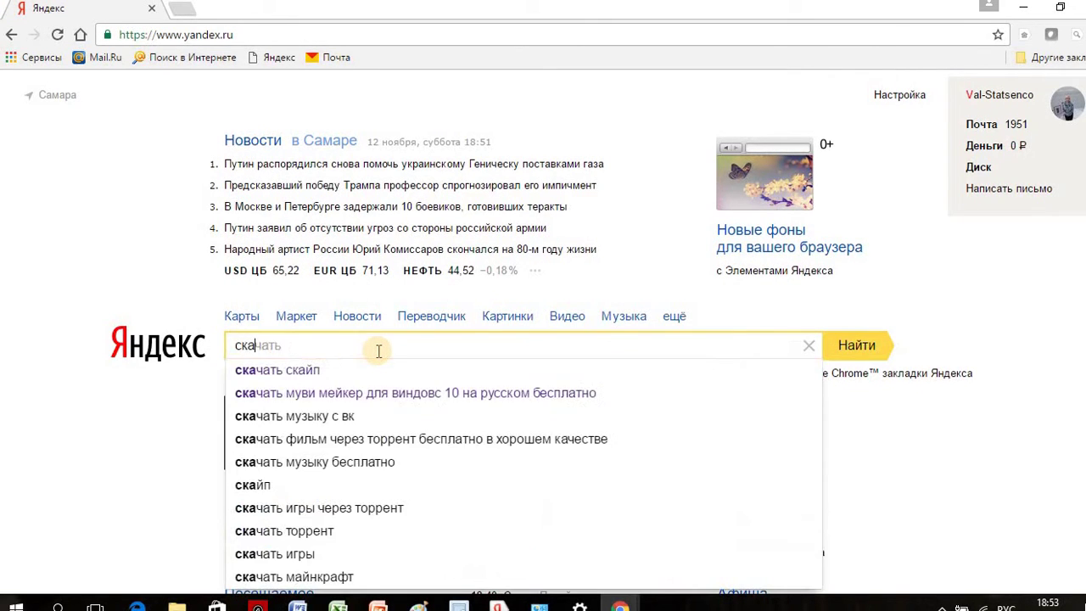
{"action": "type", "text": "чать скайп"}
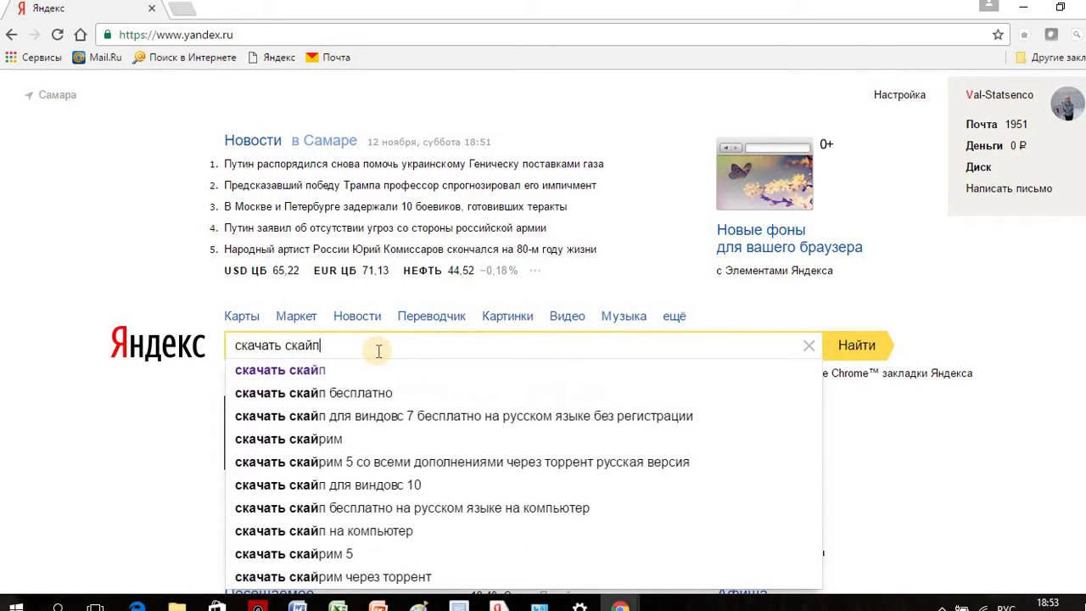
{"action": "key", "text": "Return"}
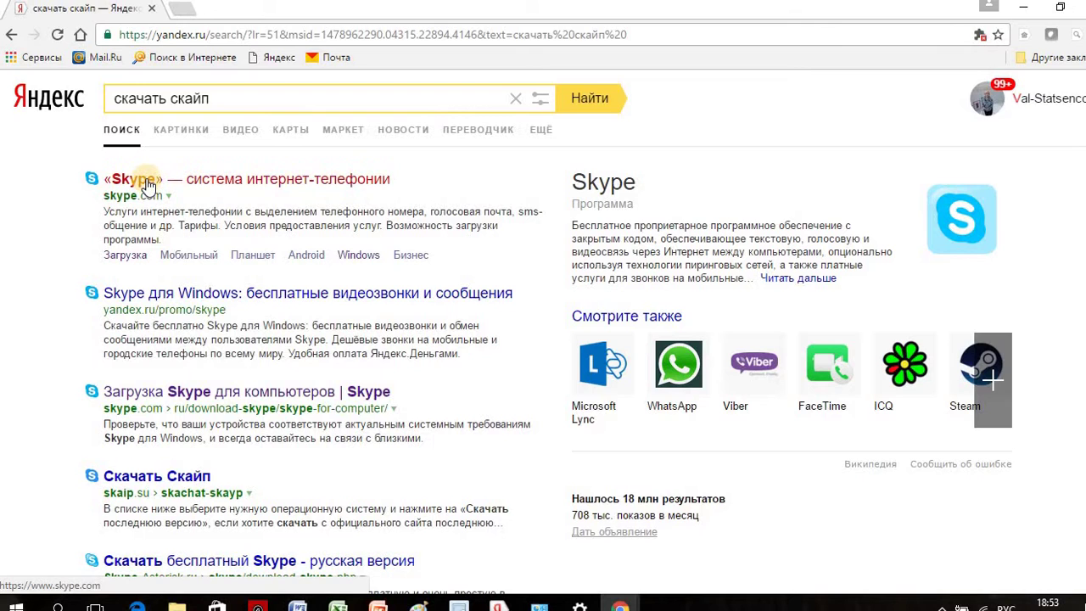
Step: Open the skype.com result and start the Skype for Windows download
{"action": "left_click", "coordinate": [148, 183]}
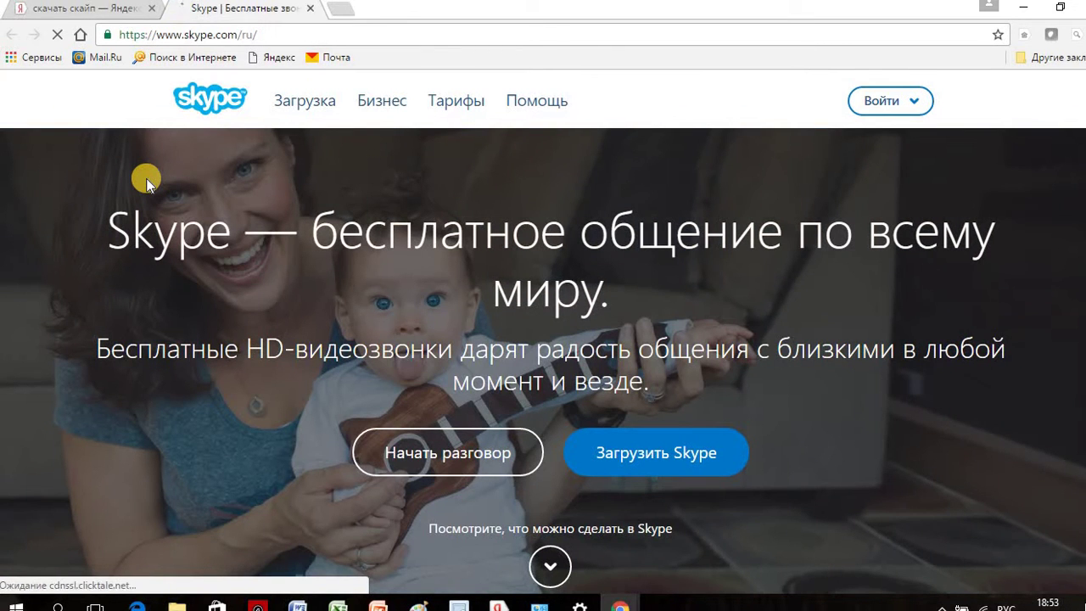
{"action": "left_click", "coordinate": [676, 455]}
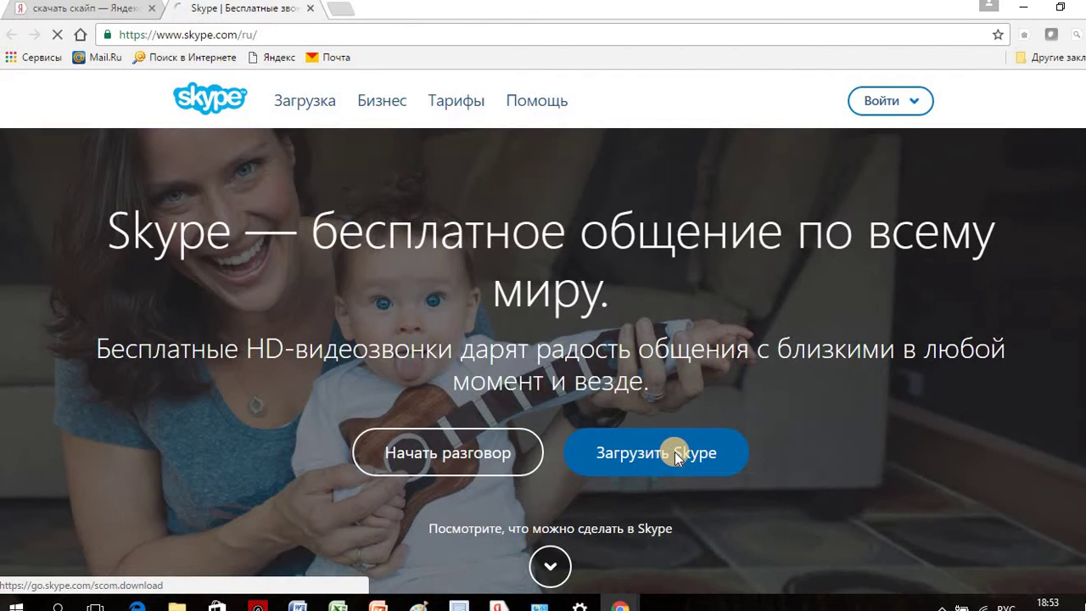
{"action": "scroll", "coordinate": [657, 431], "scroll_direction": "down", "scroll_amount": 3}
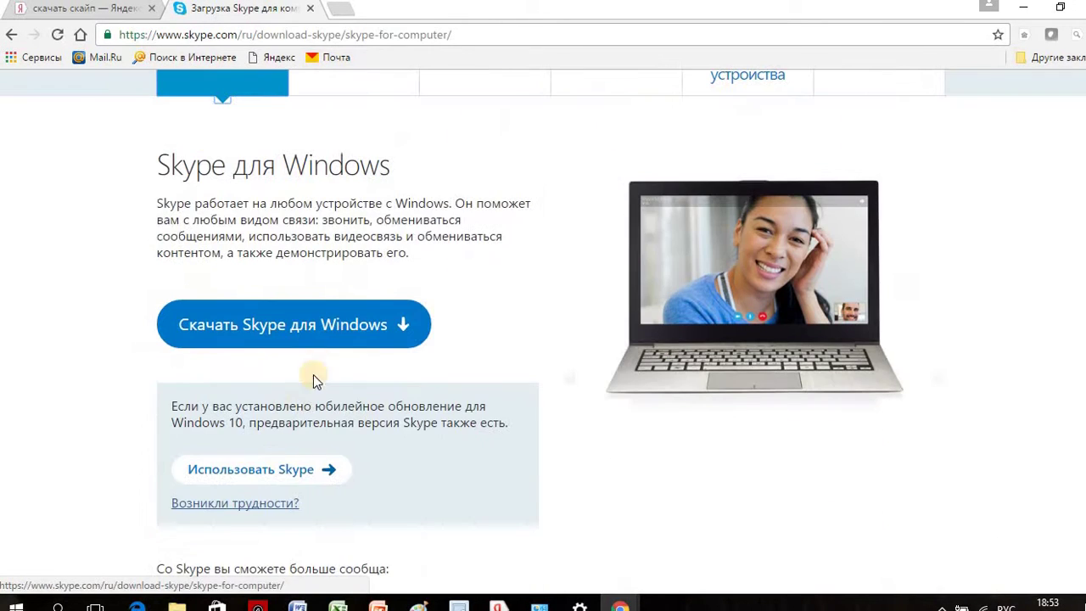
{"action": "left_click", "coordinate": [313, 332]}
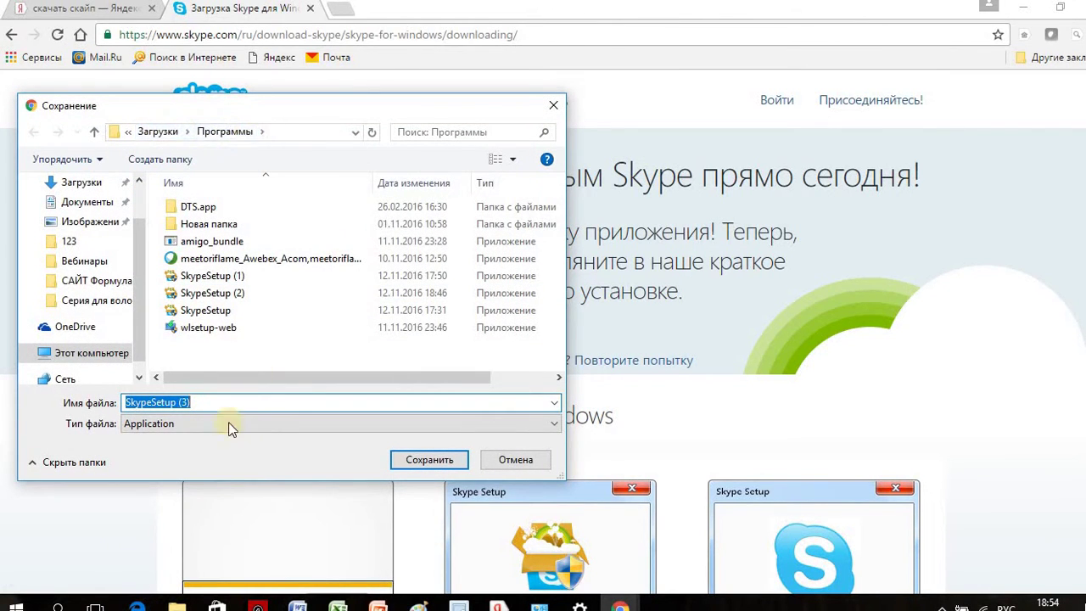
Step: Save SkypeSetup (3) to the Программы folder and launch it from Explorer
{"action": "left_click", "coordinate": [429, 459]}
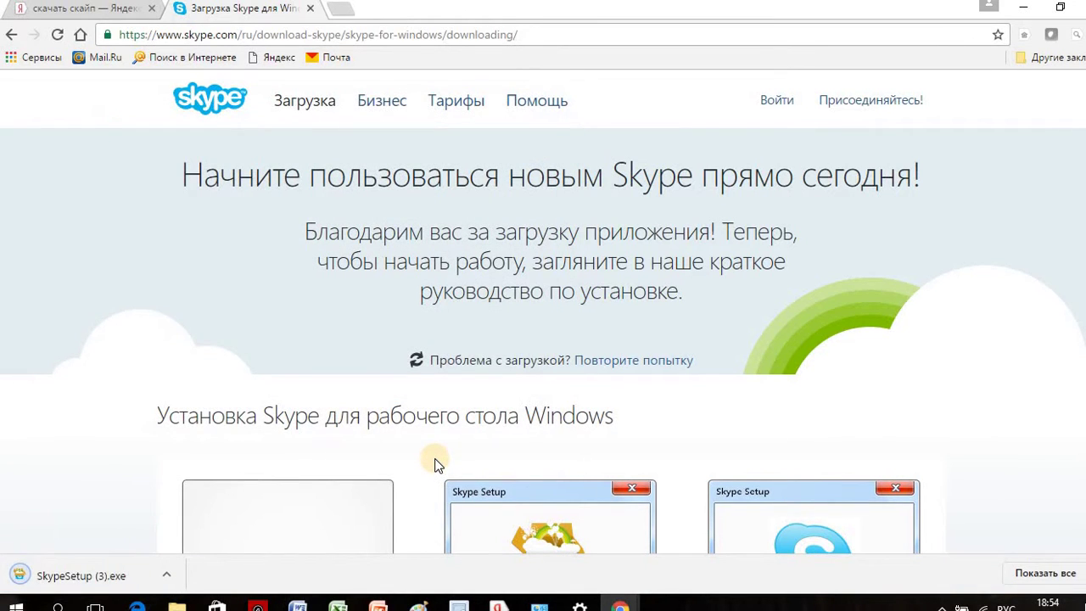
{"action": "left_click", "coordinate": [167, 575]}
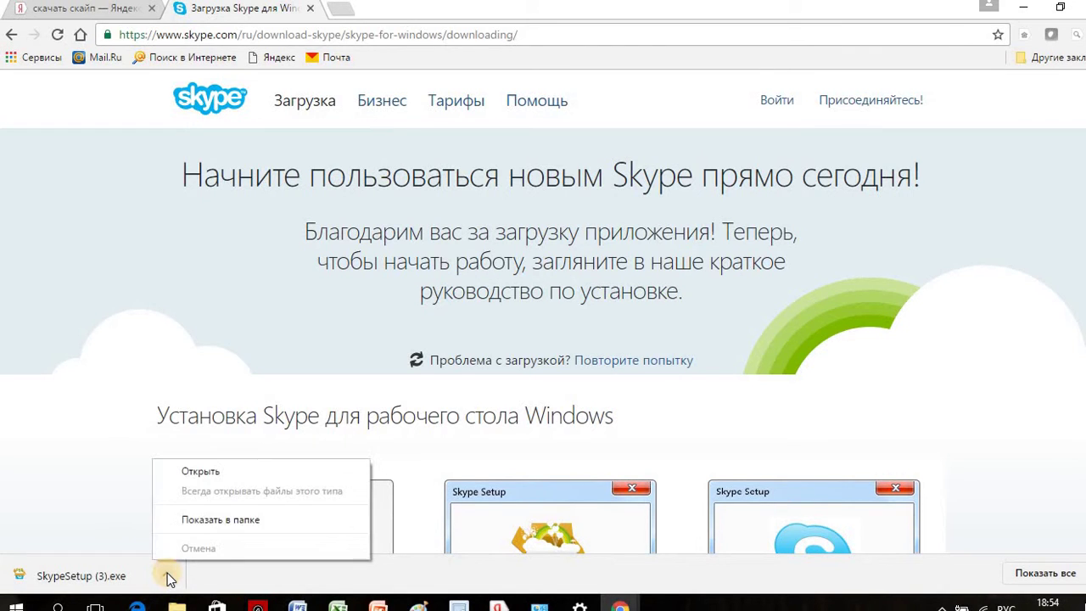
{"action": "left_click", "coordinate": [188, 521]}
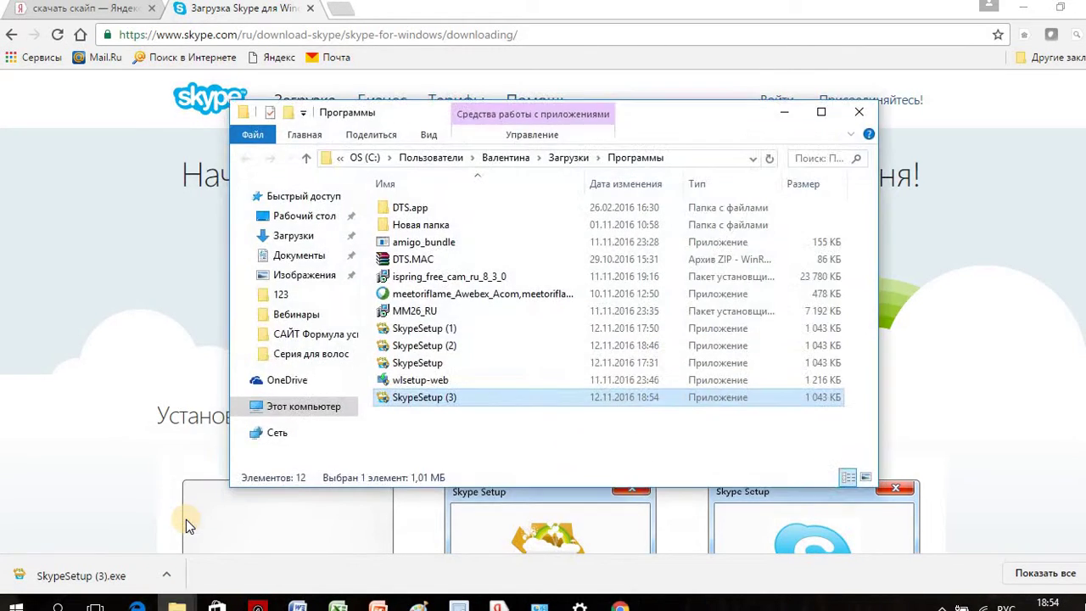
{"action": "double_click", "coordinate": [491, 398]}
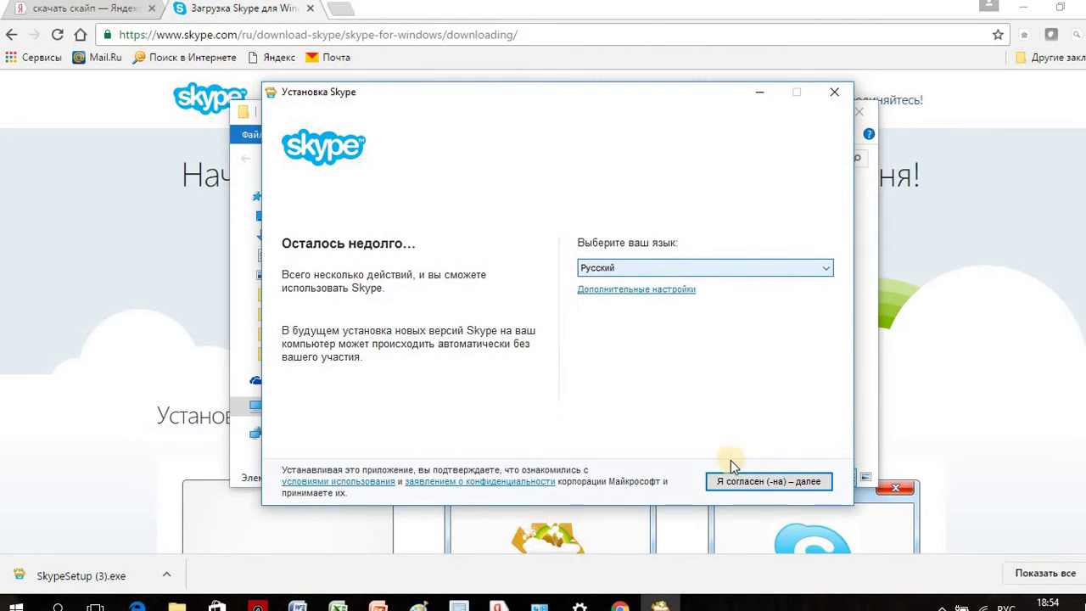
Step: Accept the Skype terms, let installation finish, and dismiss the 1946 shortcut warning
{"action": "left_click", "coordinate": [735, 481]}
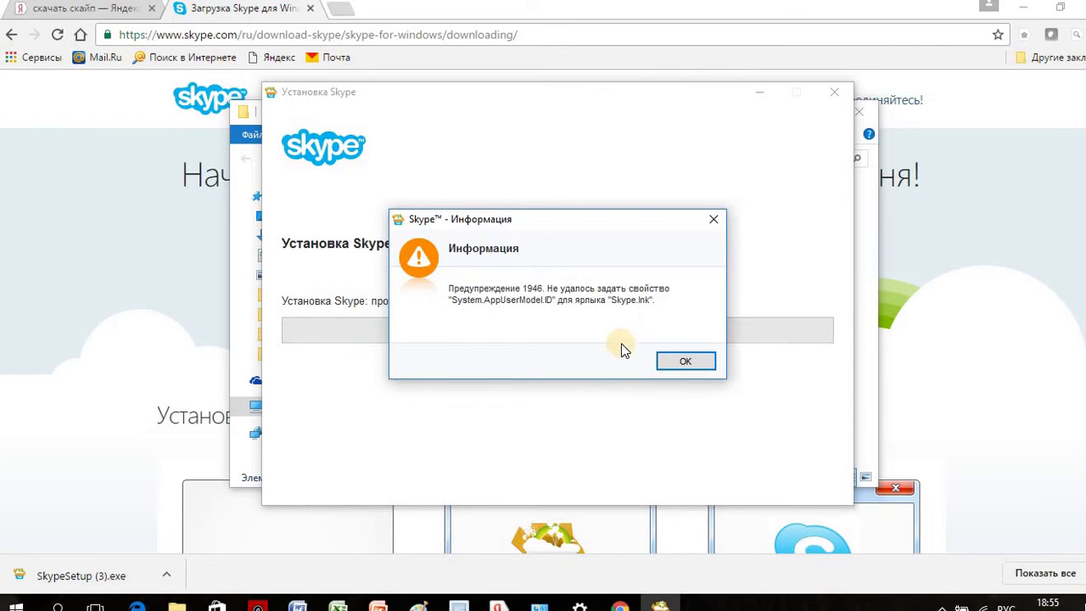
{"action": "left_click", "coordinate": [685, 363]}
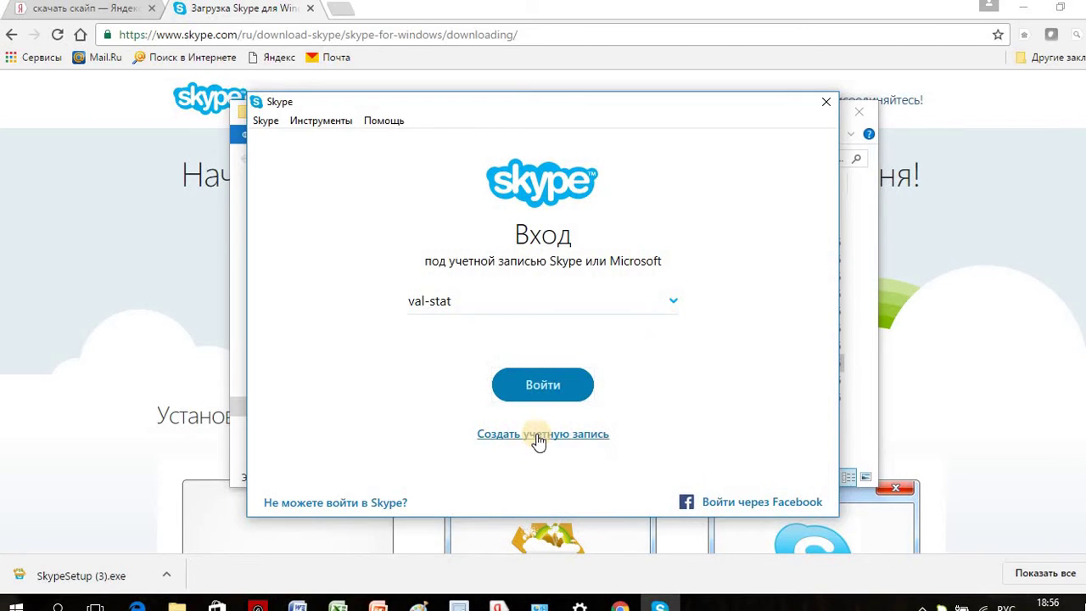
{"action": "left_click", "coordinate": [538, 436]}
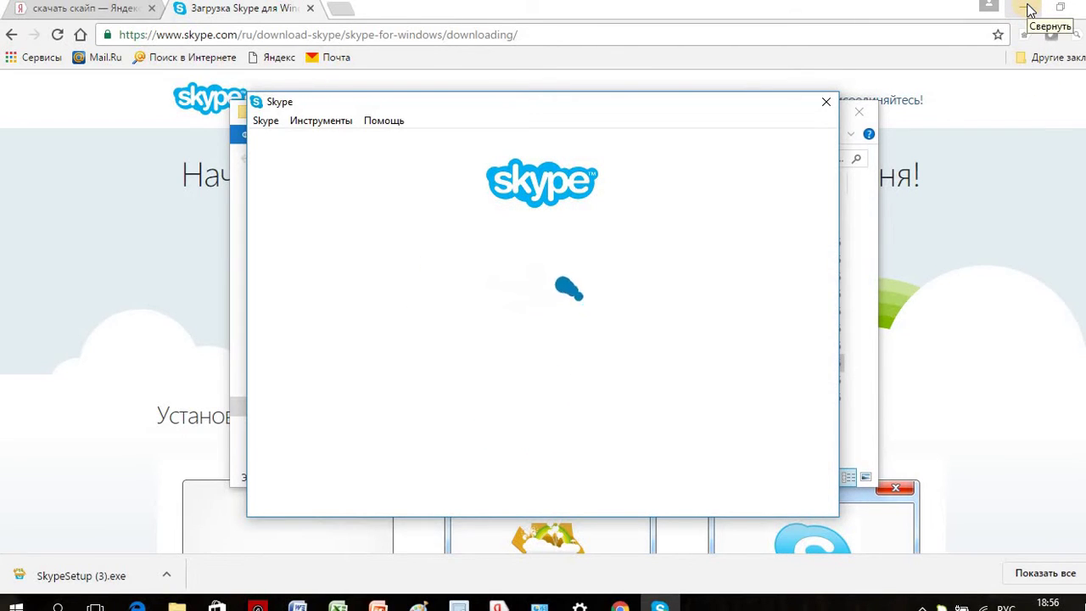
{"action": "left_click", "coordinate": [1028, 9]}
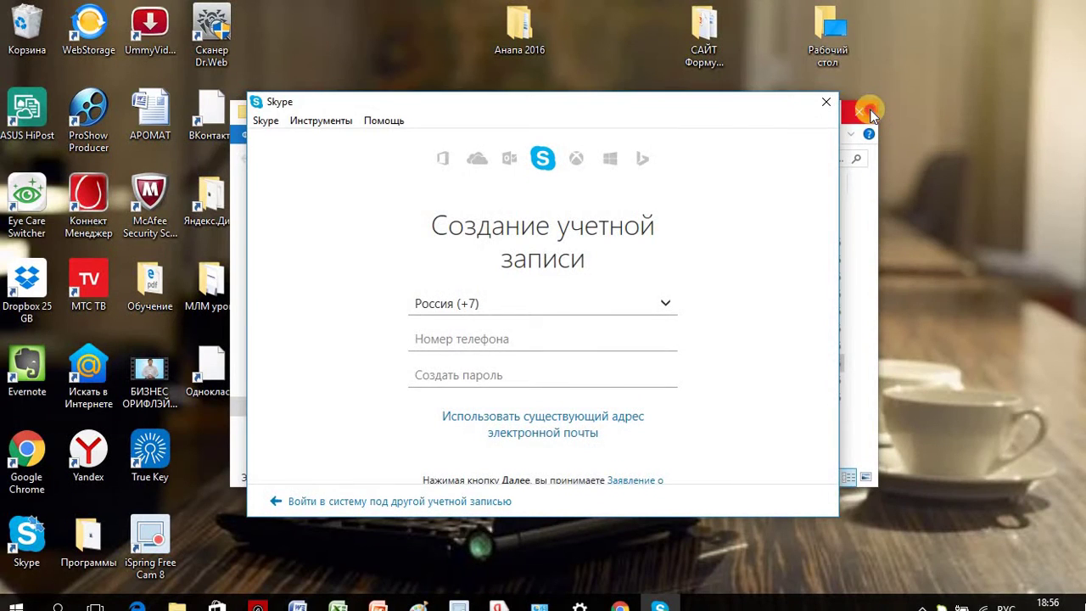
{"action": "left_click", "coordinate": [517, 434]}
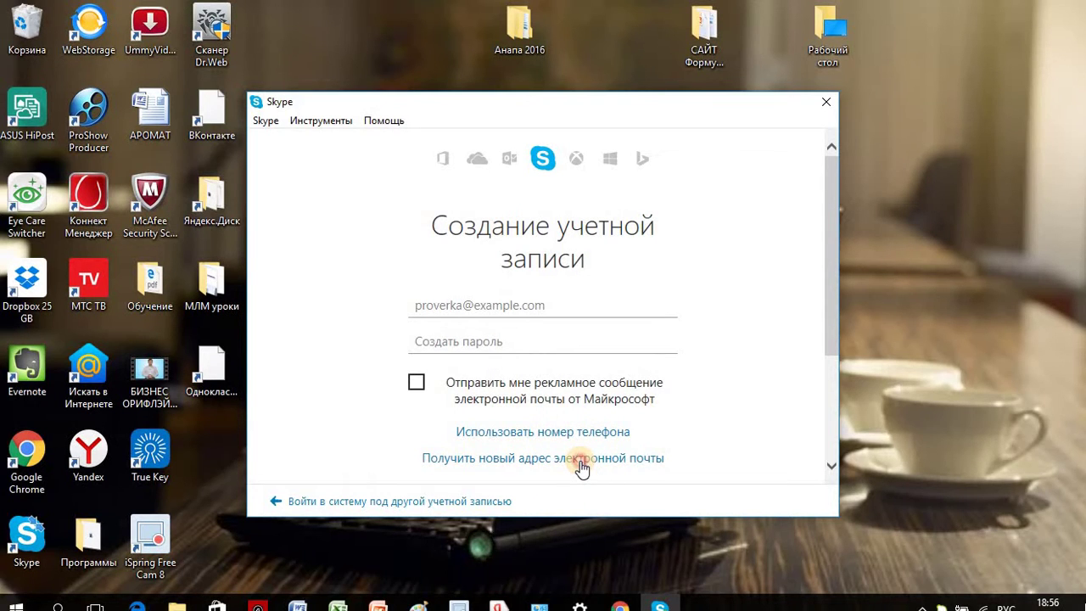
{"action": "left_click", "coordinate": [582, 463]}
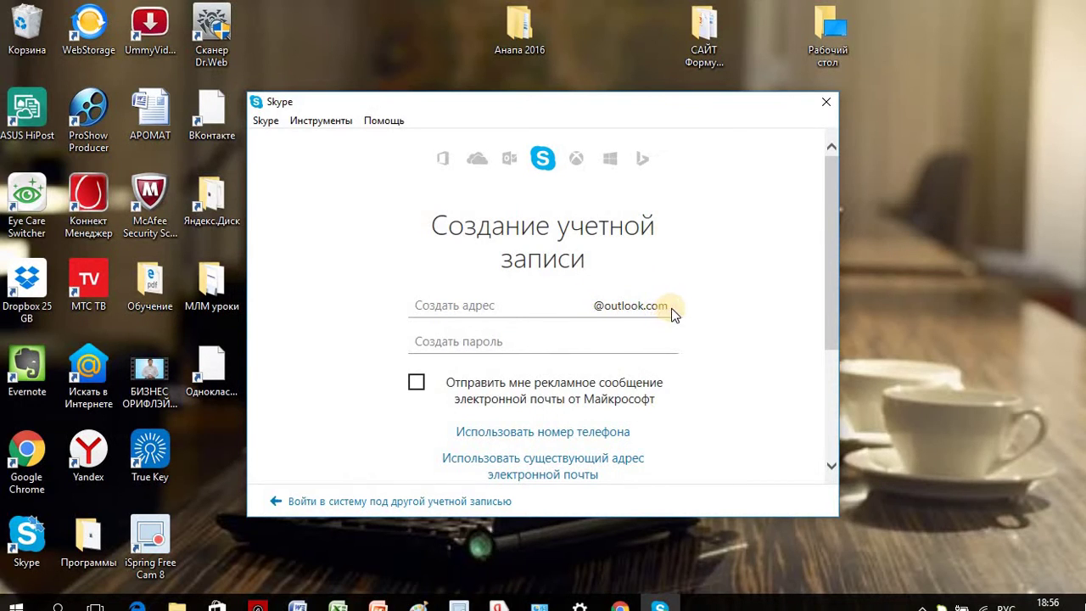
{"action": "left_click", "coordinate": [534, 314]}
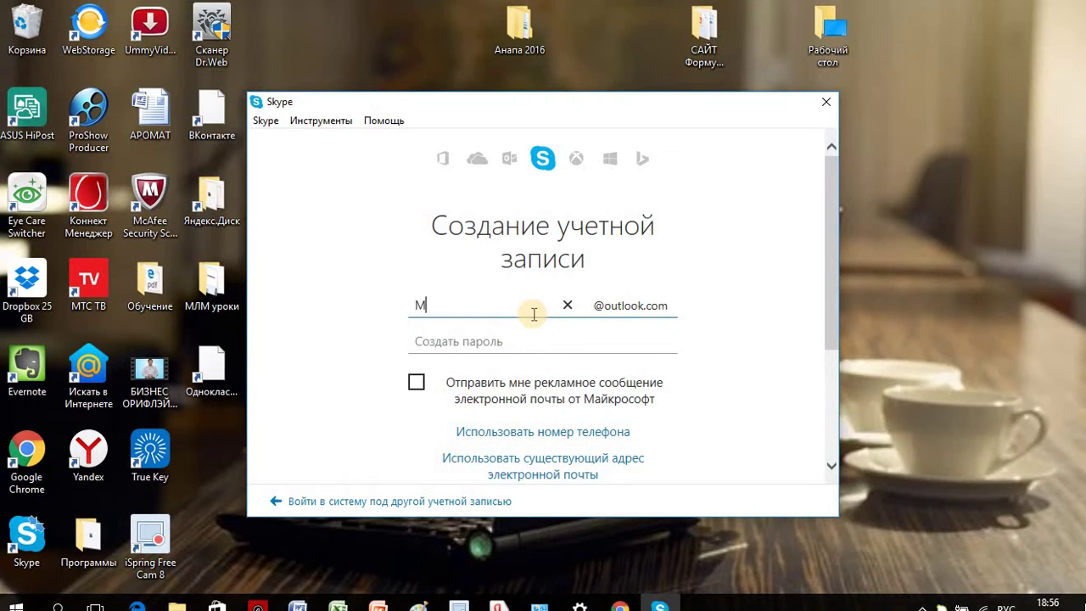
{"action": "key", "text": "BackSpace"}
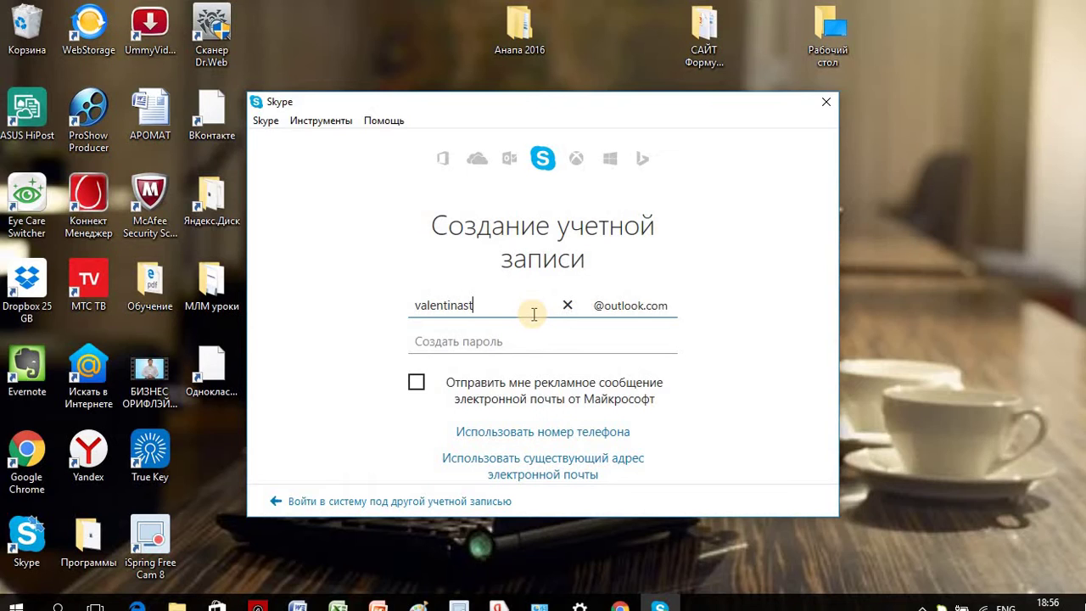
{"action": "type", "text": "966"}
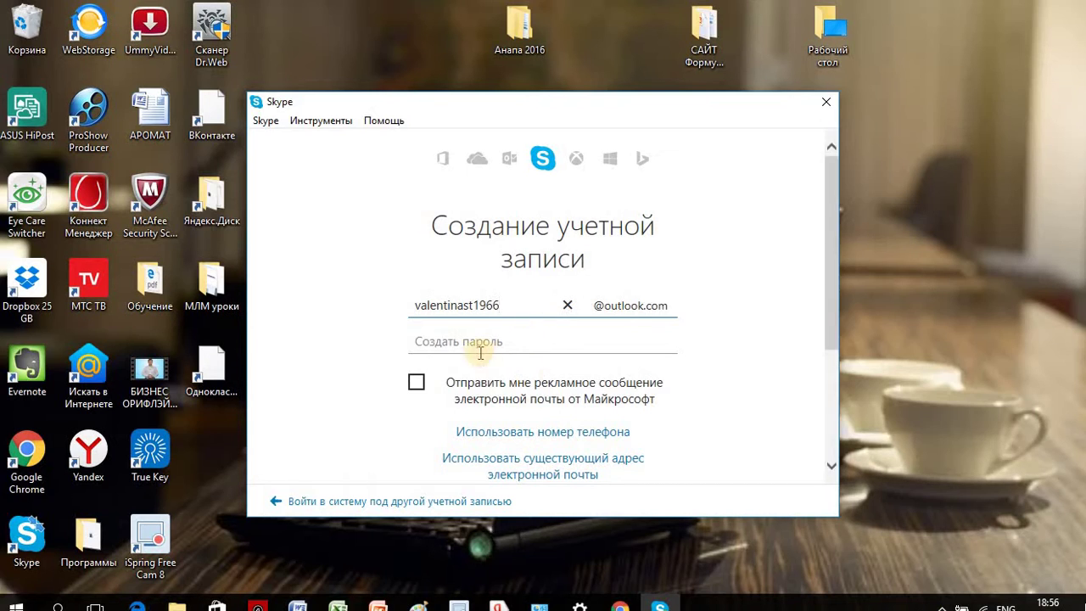
{"action": "left_click", "coordinate": [465, 341]}
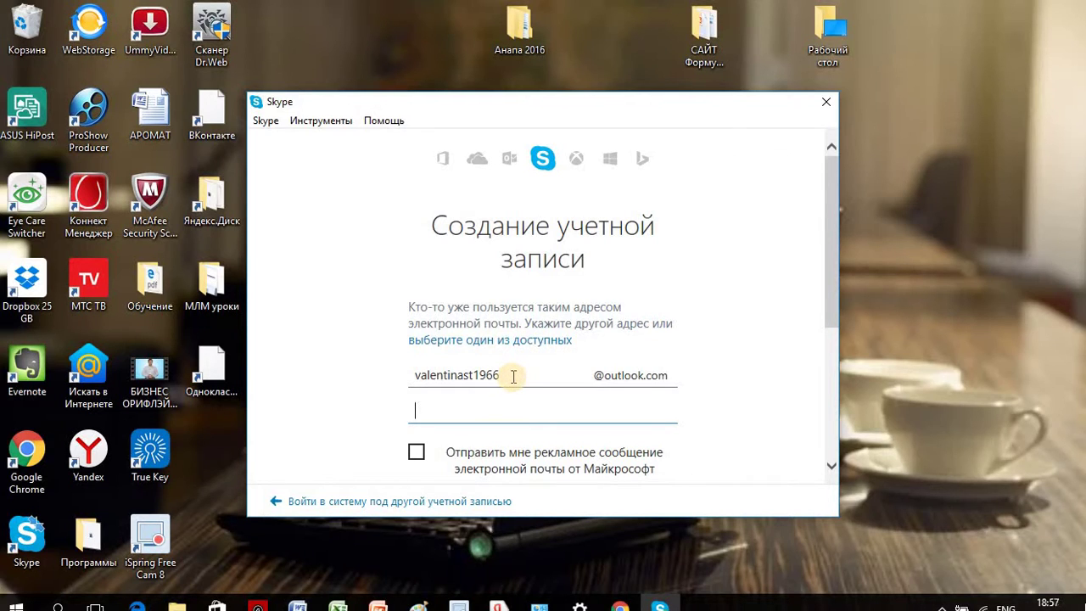
{"action": "left_click", "coordinate": [513, 376]}
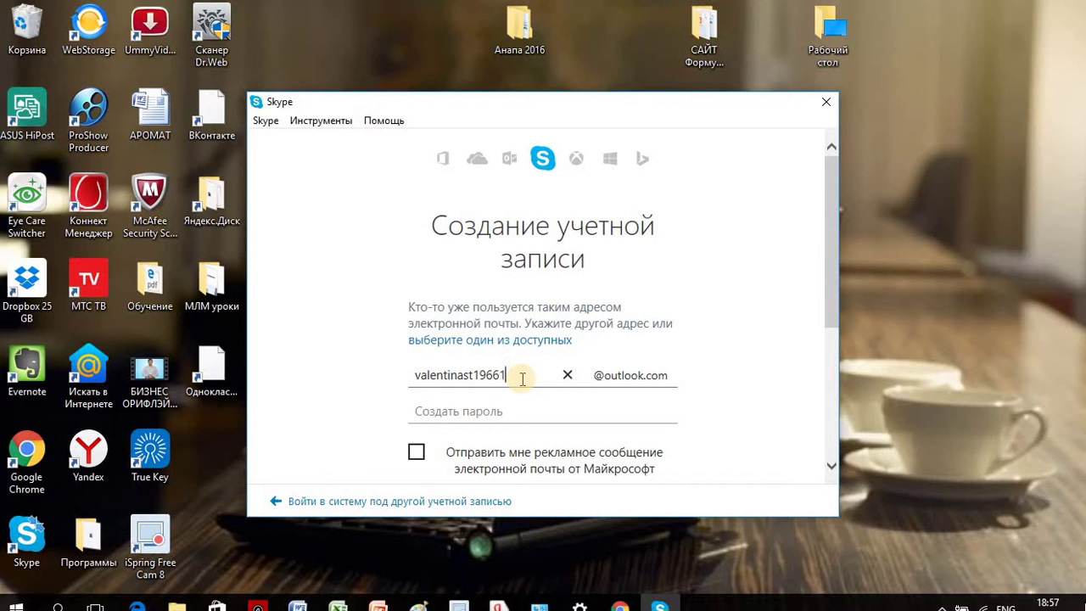
{"action": "type", "text": "9"}
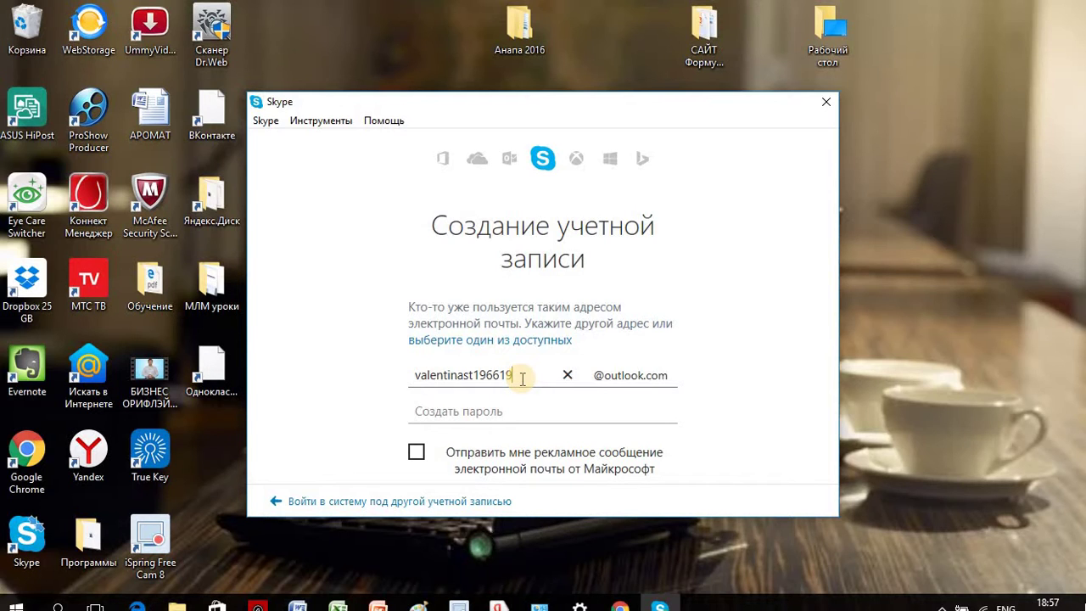
Step: Enter the account password and submit the new account details
{"action": "left_click", "coordinate": [473, 409]}
{"action": "left_click", "coordinate": [451, 344]}
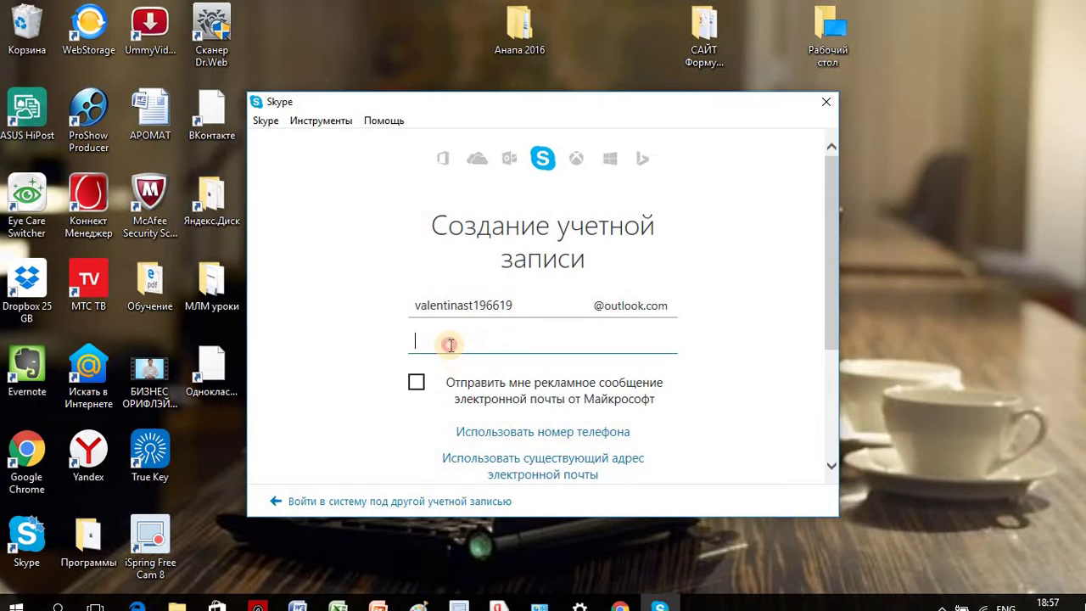
{"action": "type", "text": "••••••••"}
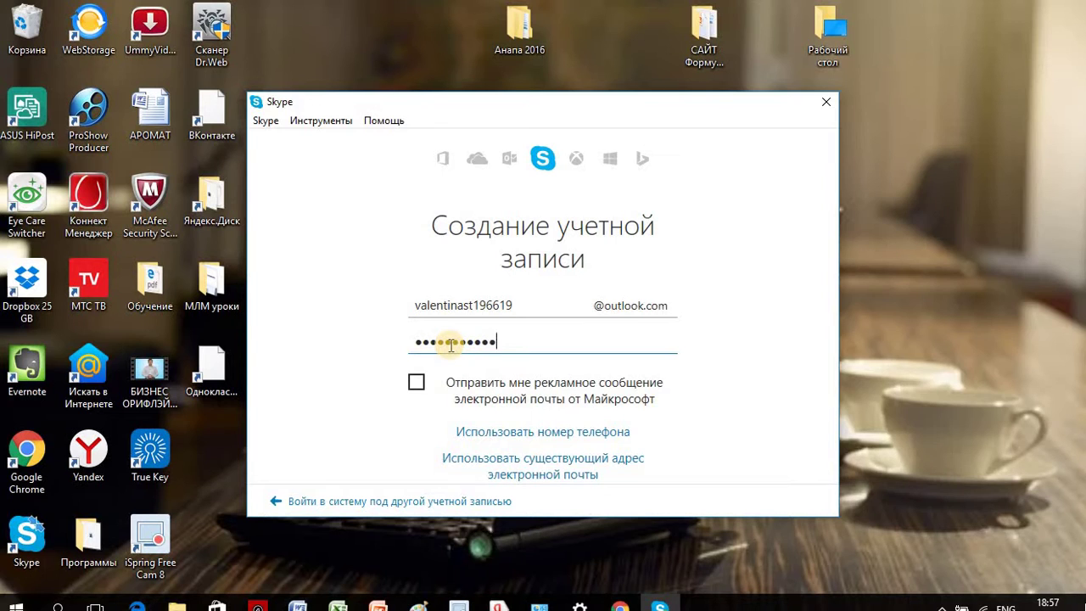
{"action": "scroll", "coordinate": [543, 381], "scroll_direction": "down", "scroll_amount": 3}
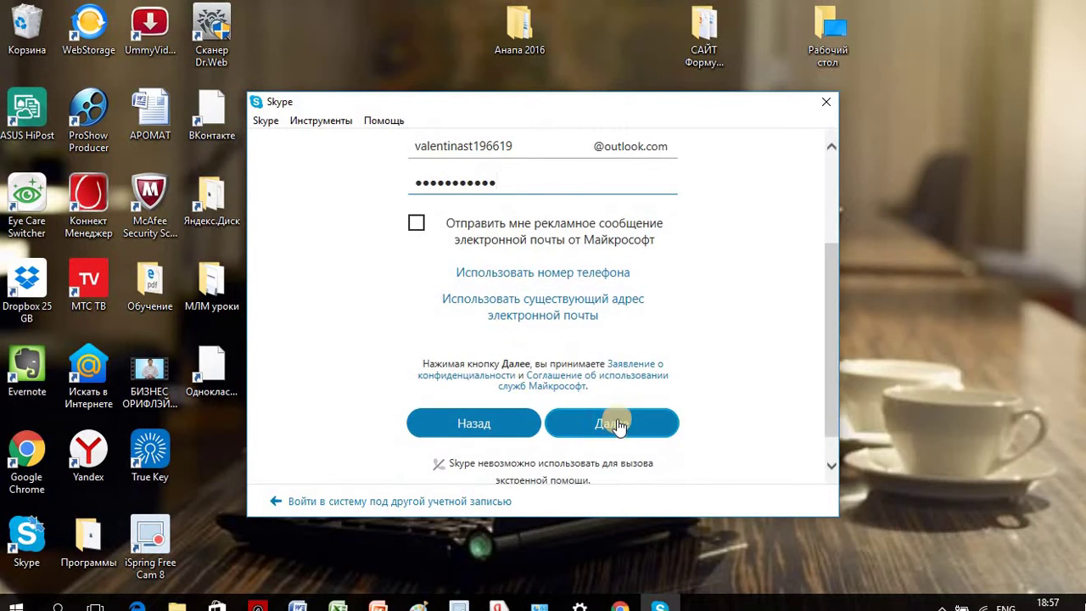
{"action": "left_click", "coordinate": [617, 421]}
Step: Enter the account holder's surname and first name and submit them
{"action": "left_click", "coordinate": [428, 336]}
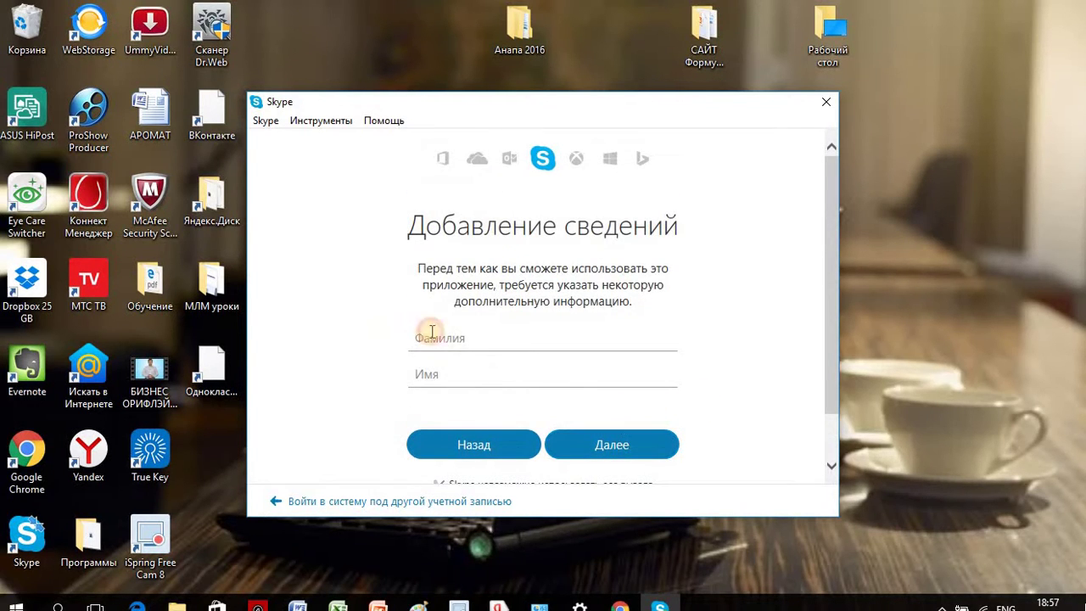
{"action": "type", "text": "D"}
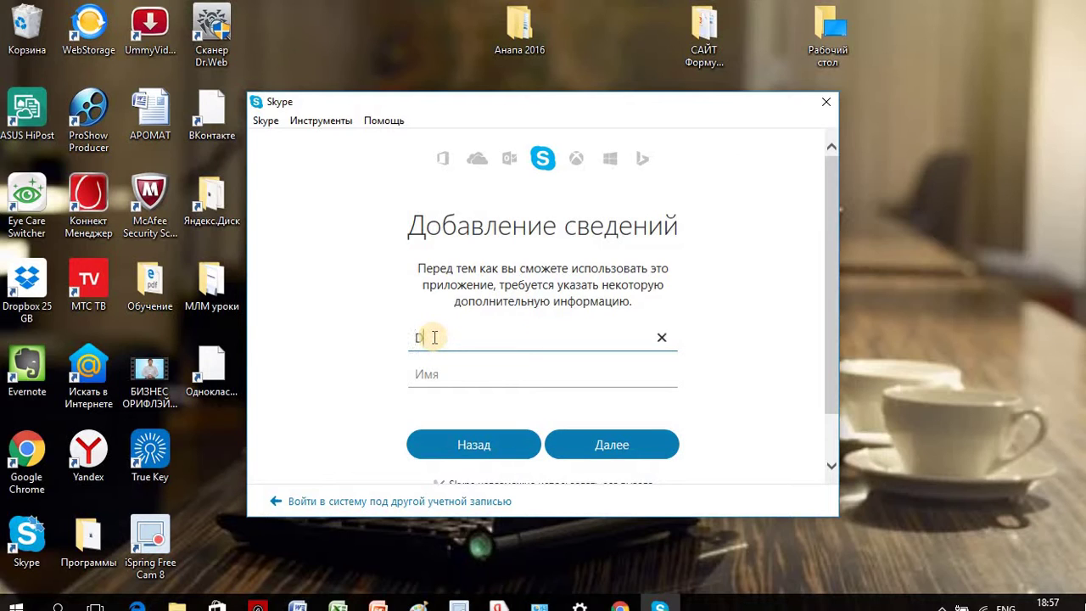
{"action": "key", "text": "BackSpace"}
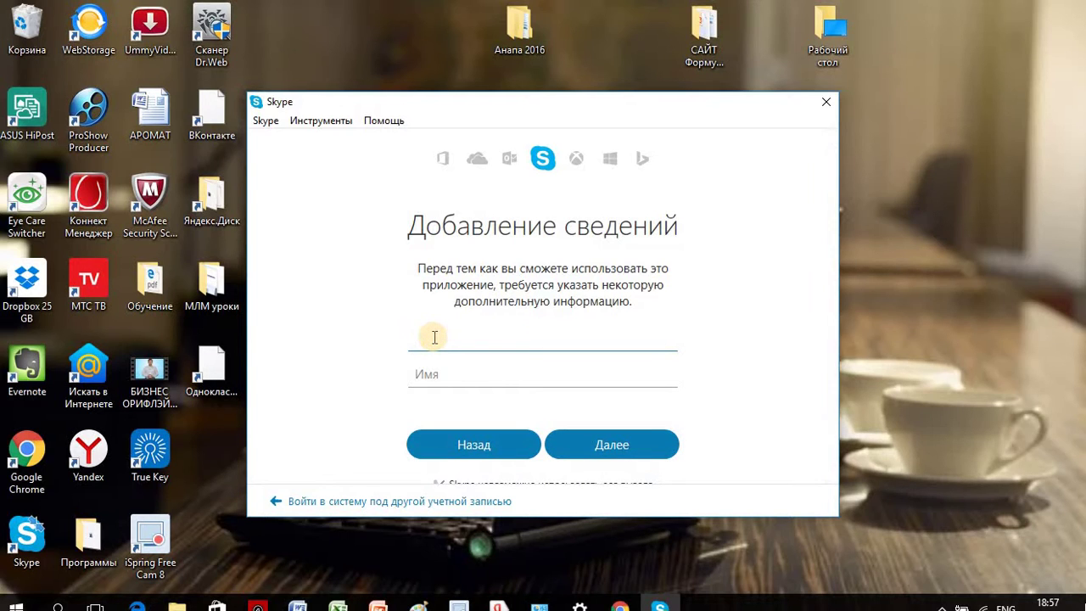
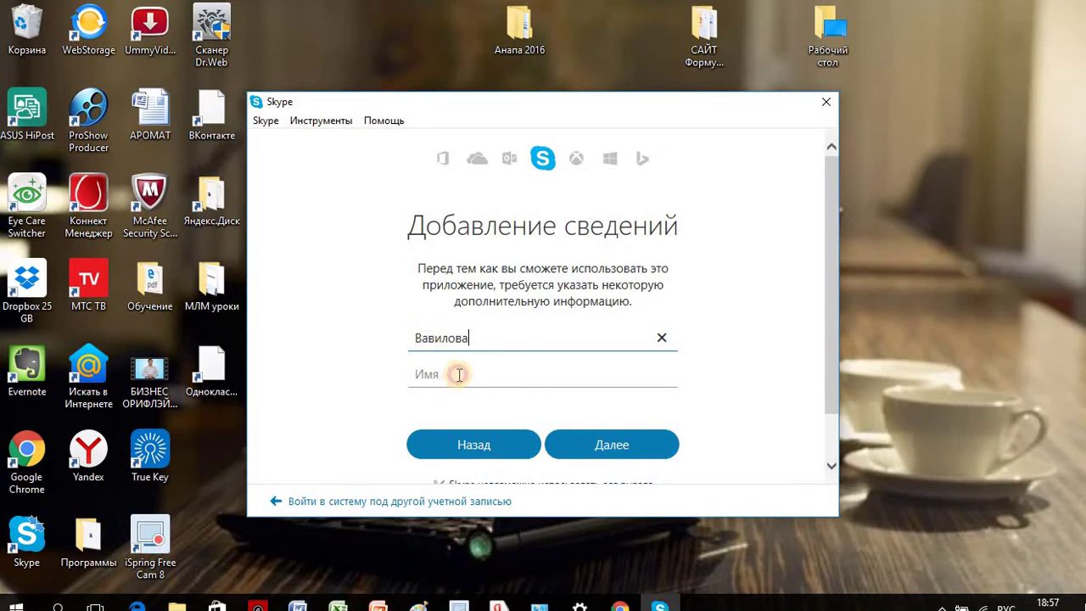
{"action": "left_click", "coordinate": [459, 374]}
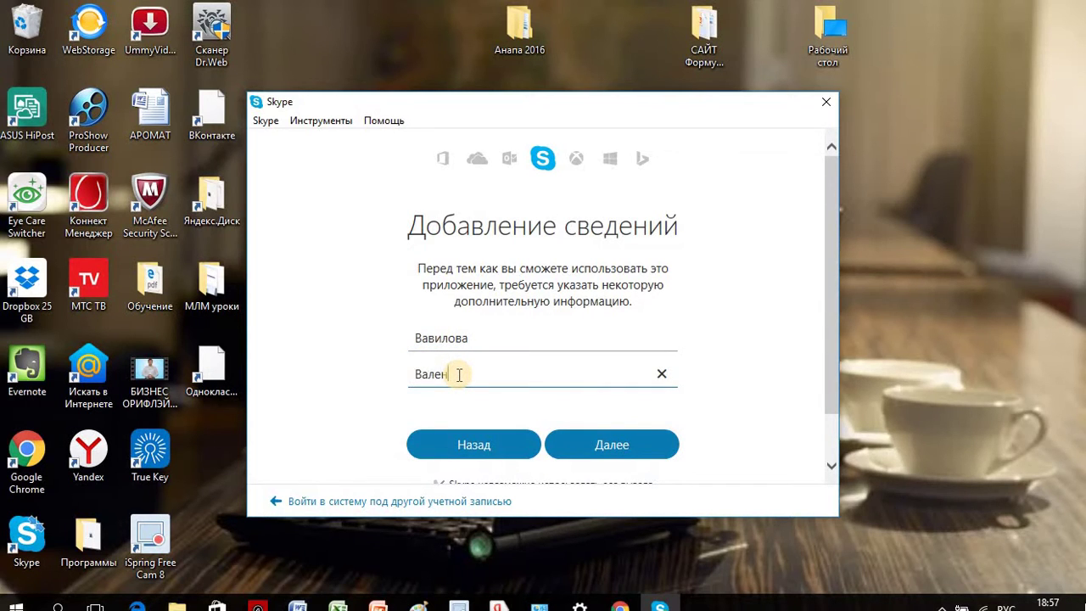
{"action": "left_click", "coordinate": [606, 447]}
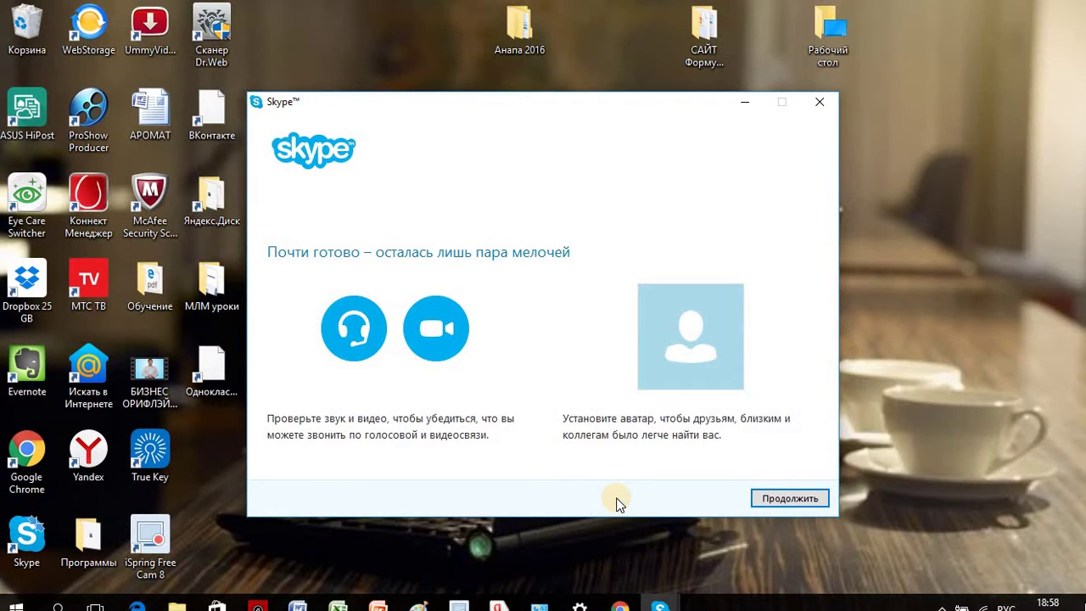
Step: Play the speaker test in the sound and video check, then proceed
{"action": "left_click", "coordinate": [782, 500]}
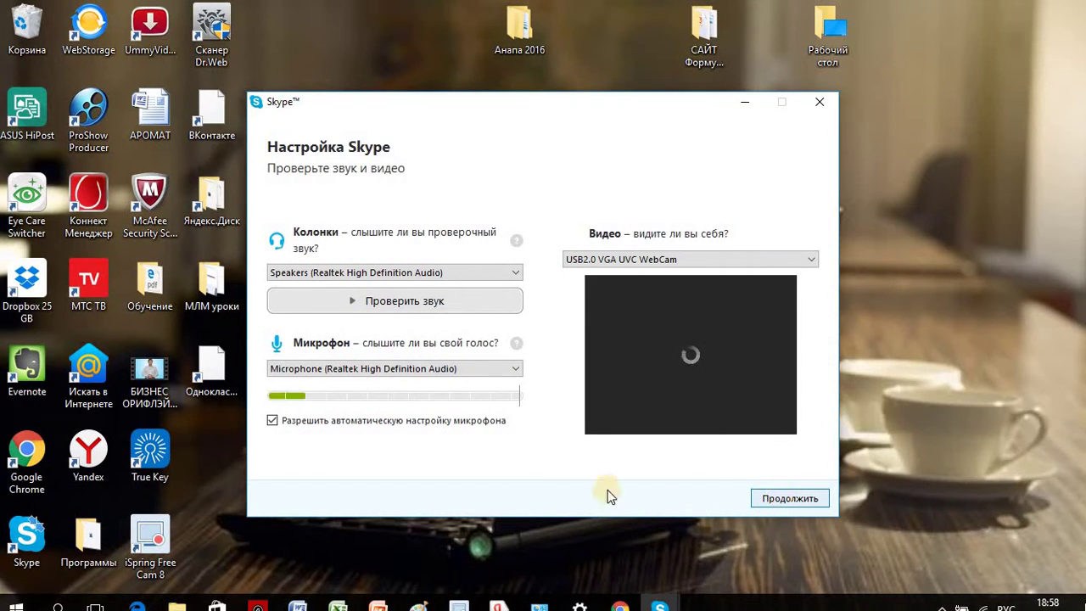
{"action": "left_click", "coordinate": [460, 306]}
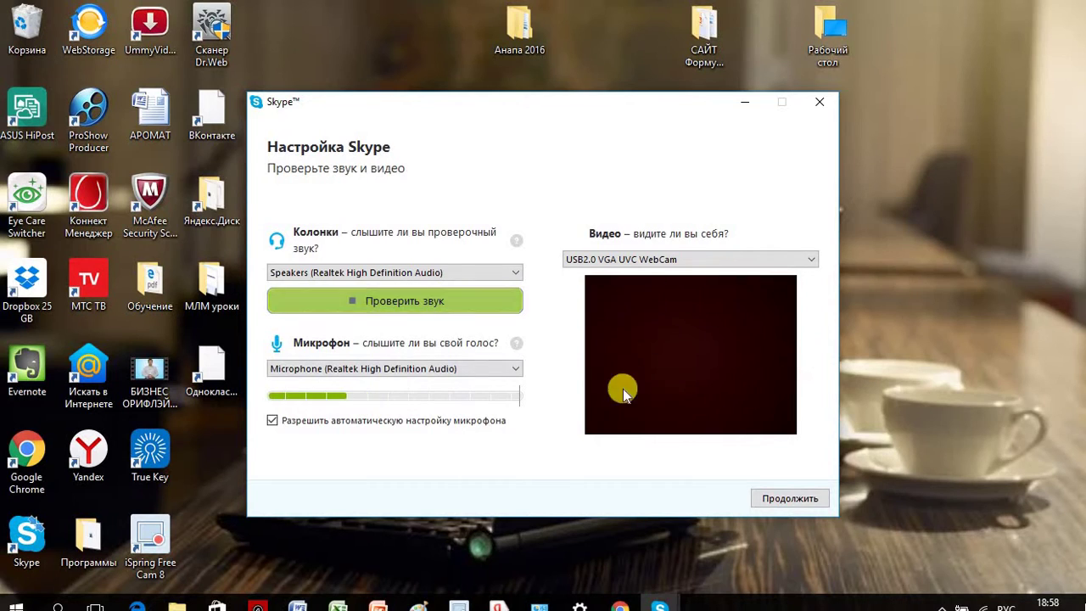
{"action": "left_click", "coordinate": [790, 499]}
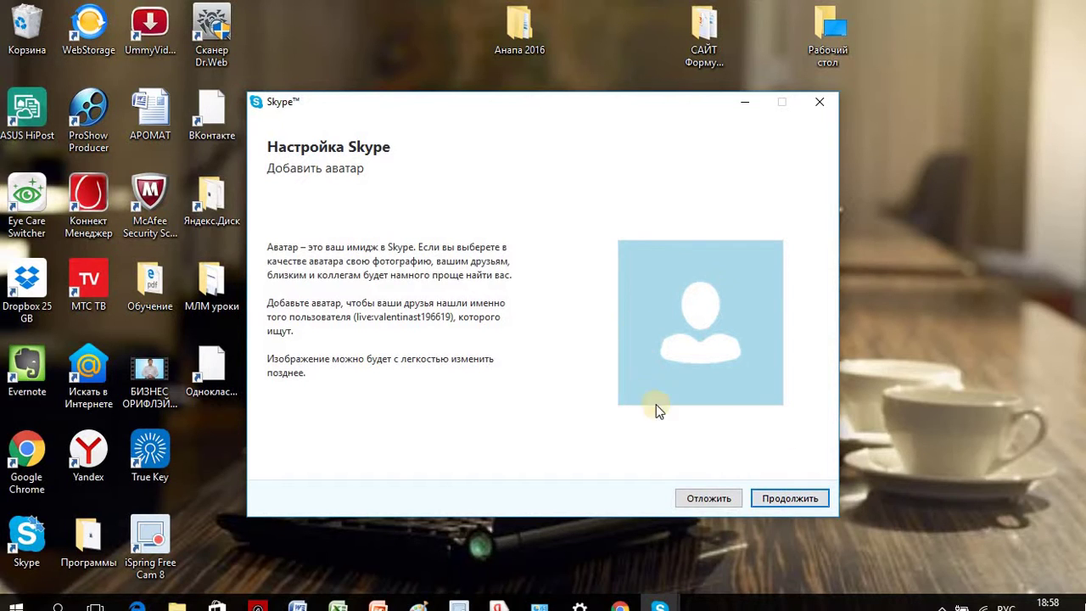
Step: Browse the Загрузки folder and pick picture 362 as the avatar
{"action": "left_click", "coordinate": [806, 501]}
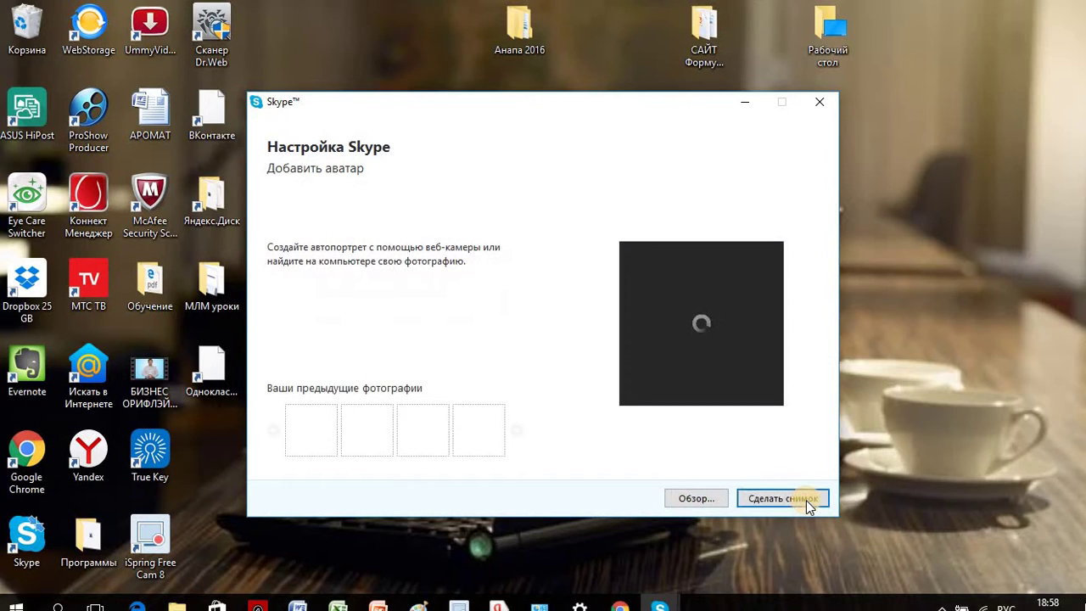
{"action": "left_click", "coordinate": [698, 498]}
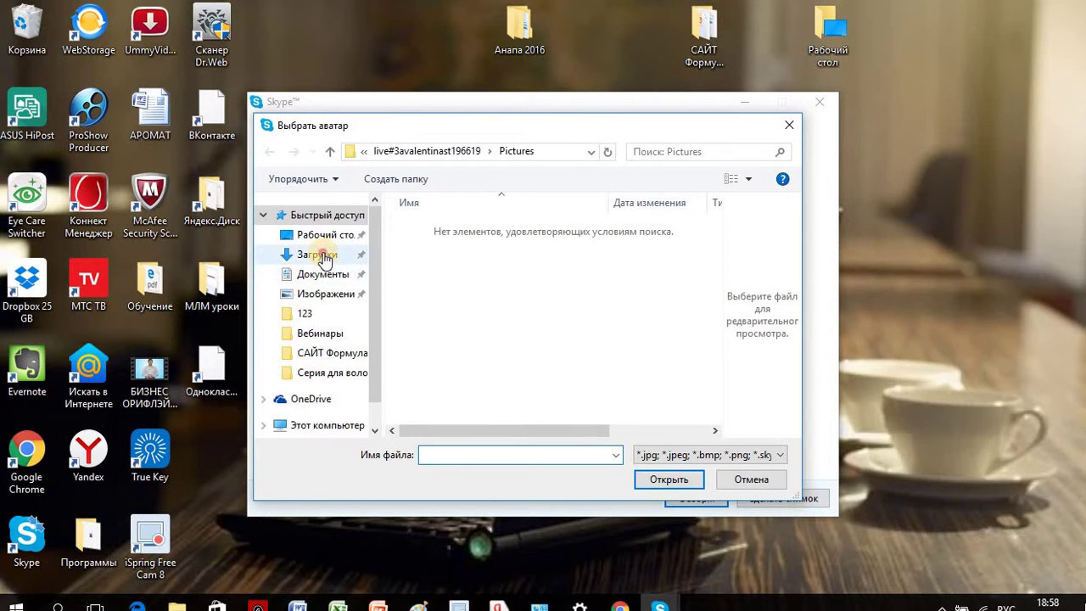
{"action": "left_click", "coordinate": [324, 257]}
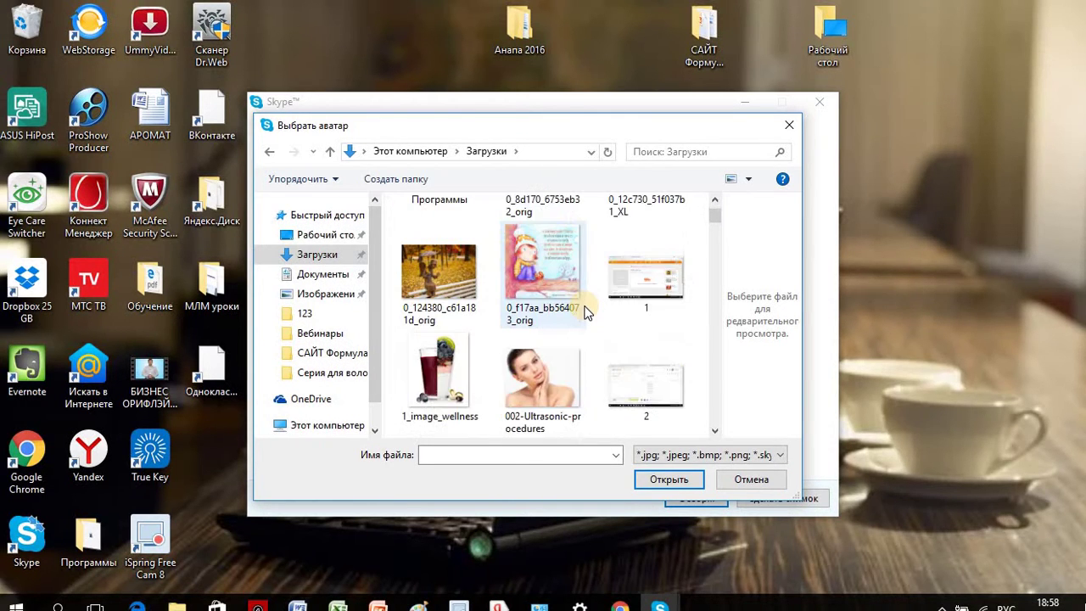
{"action": "scroll", "coordinate": [585, 312], "scroll_direction": "down", "scroll_amount": 6}
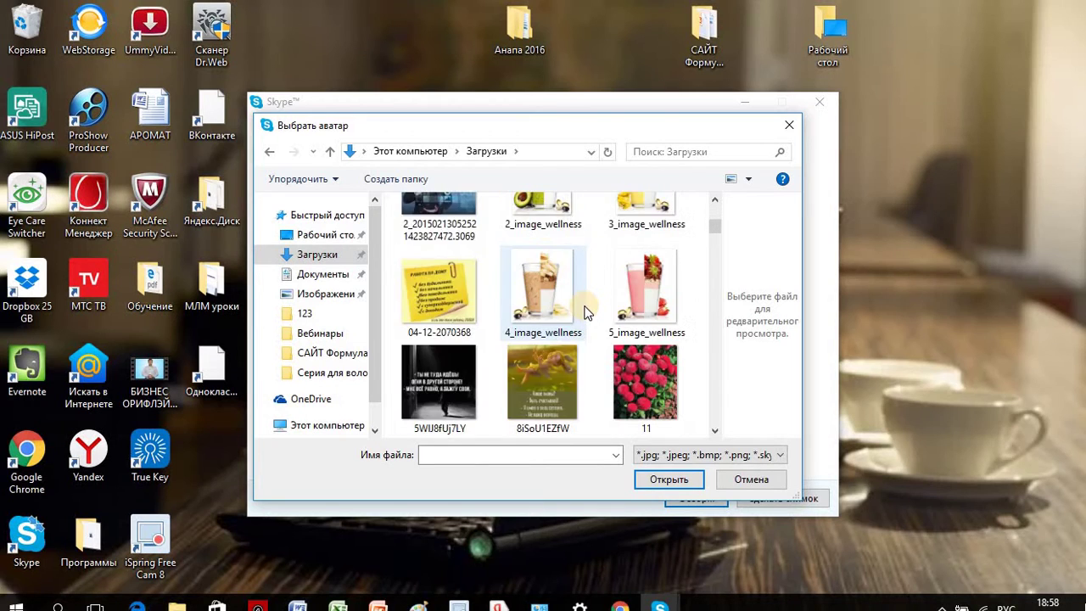
{"action": "scroll", "coordinate": [585, 312], "scroll_direction": "down", "scroll_amount": 5}
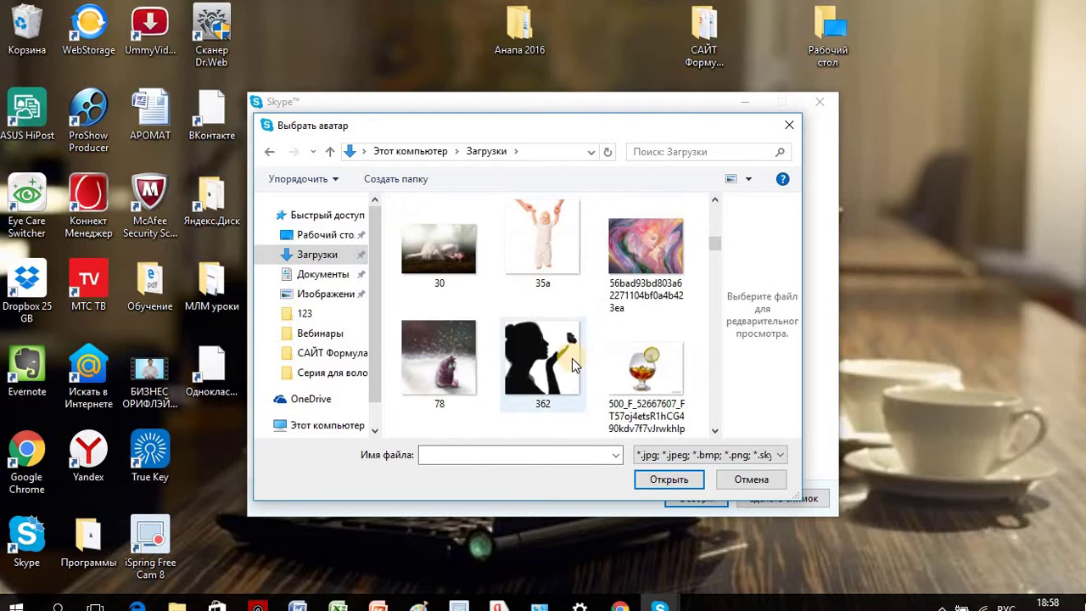
{"action": "double_click", "coordinate": [571, 358]}
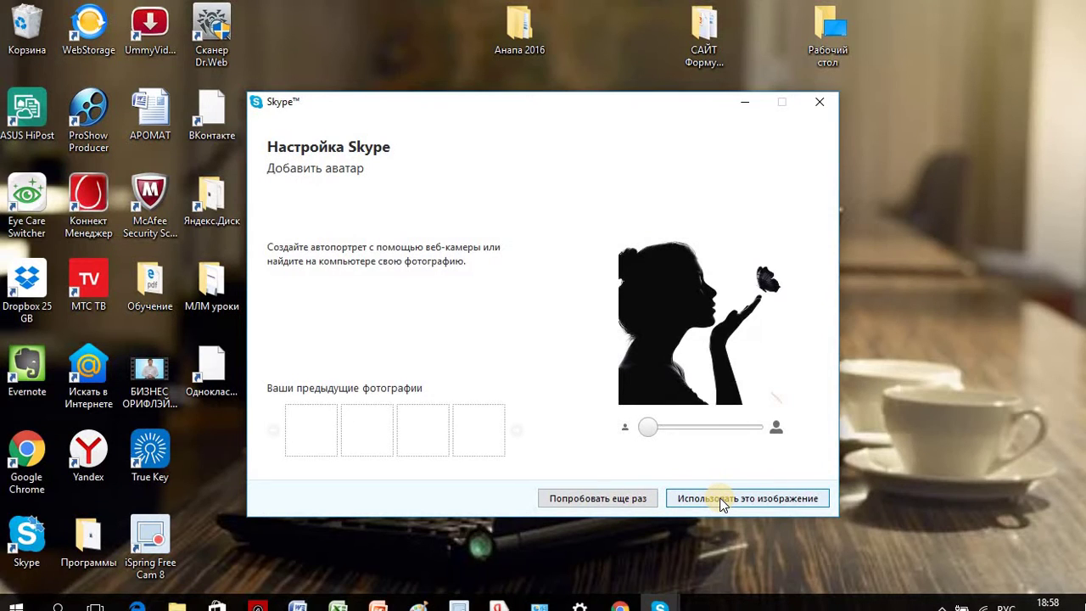
Step: Accept the default silhouette as the profile avatar and finish setup to reach the main window
{"action": "left_click", "coordinate": [722, 502]}
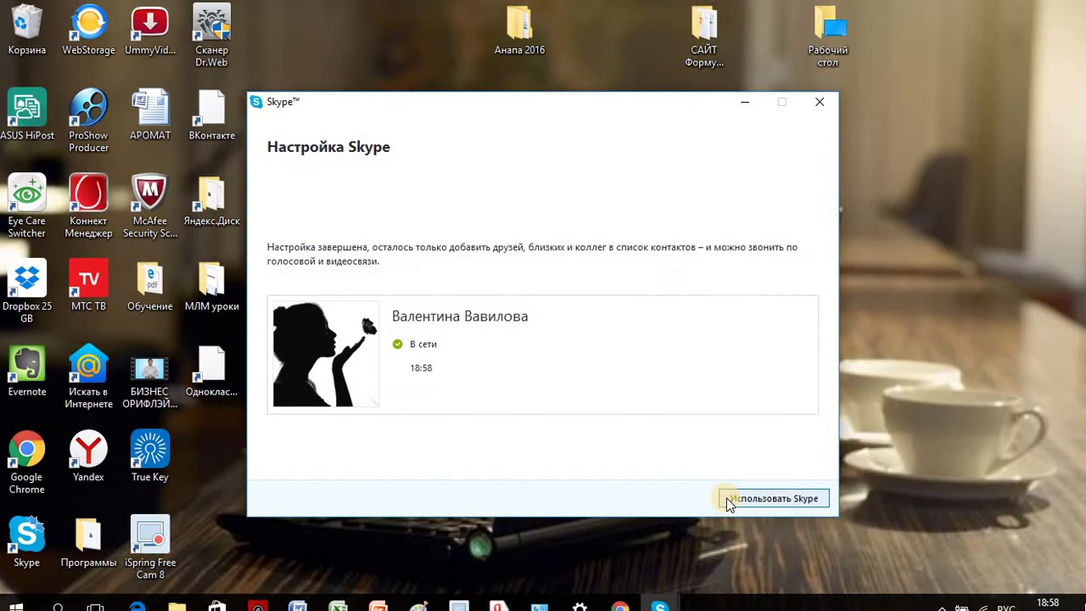
{"action": "left_click", "coordinate": [744, 502]}
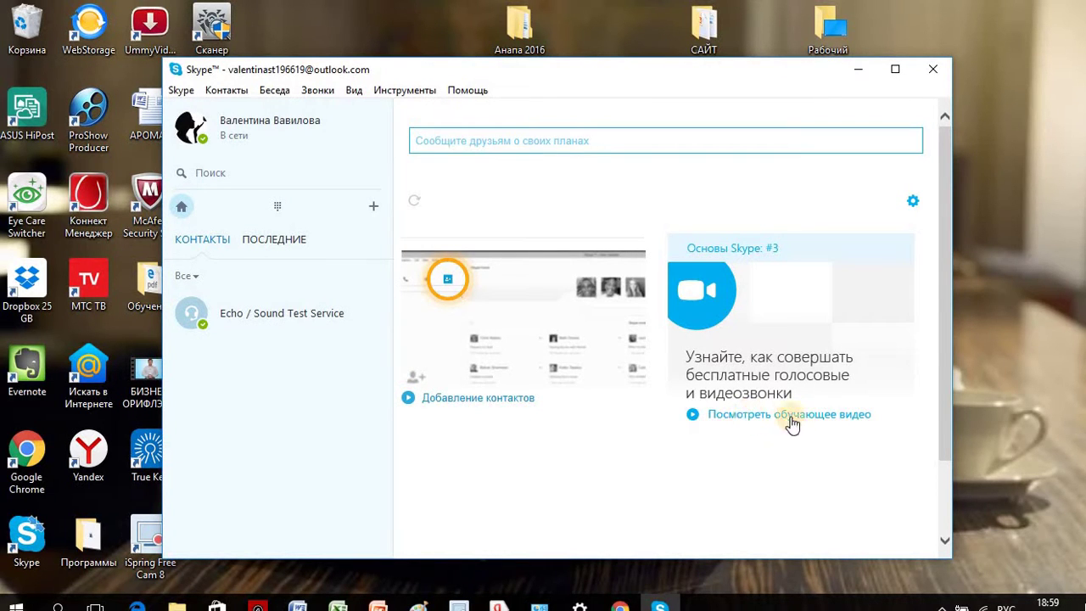
Step: Open the Echo / Sound Test Service contact, then search the Skype directory for the account holder's first name
{"action": "left_click", "coordinate": [305, 320]}
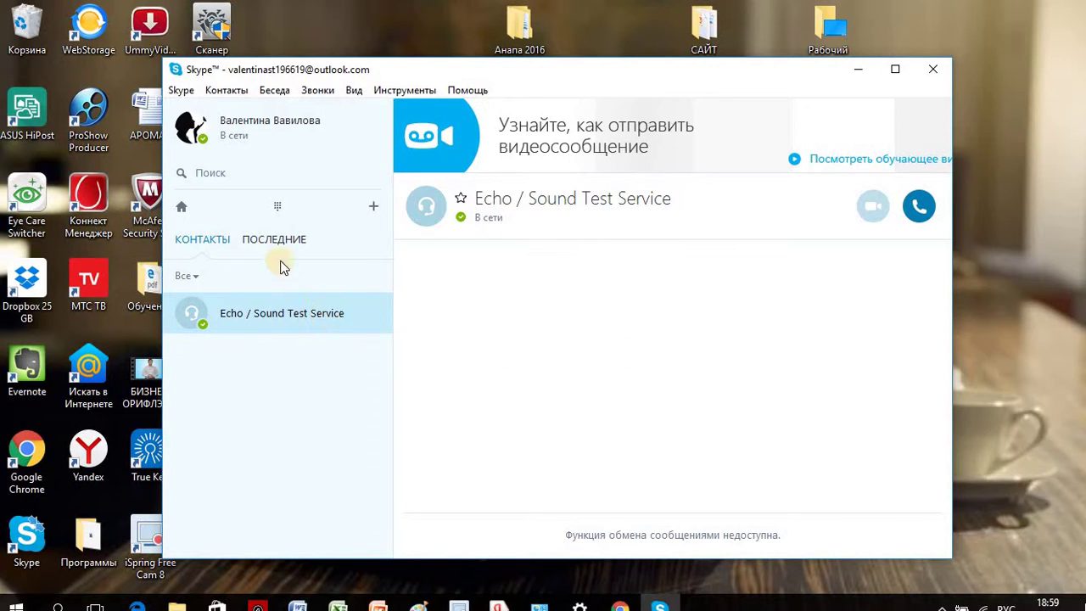
{"action": "left_click", "coordinate": [200, 172]}
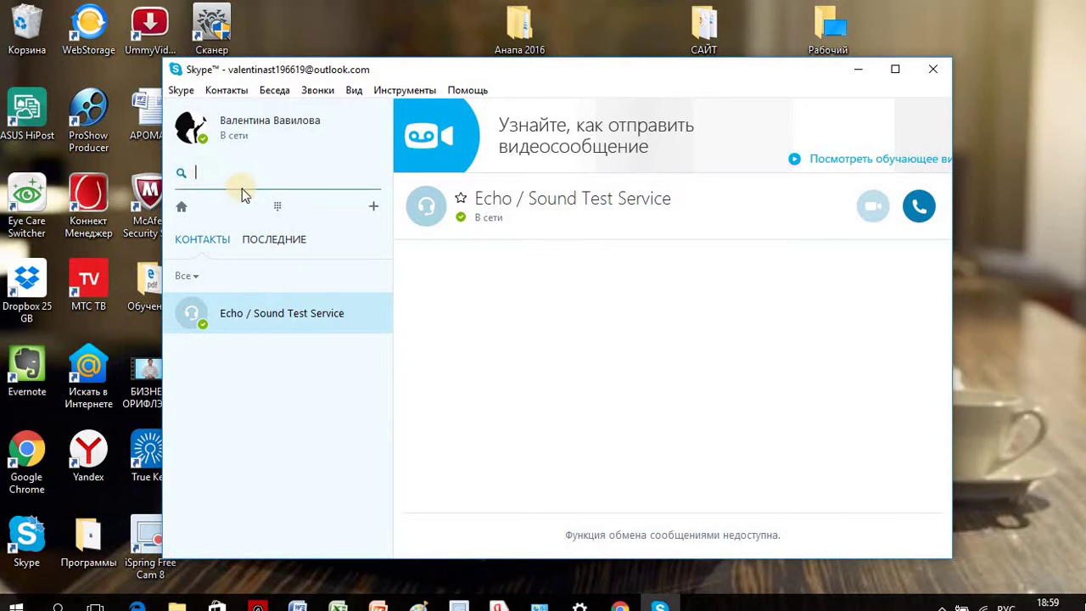
{"action": "type", "text": "в"}
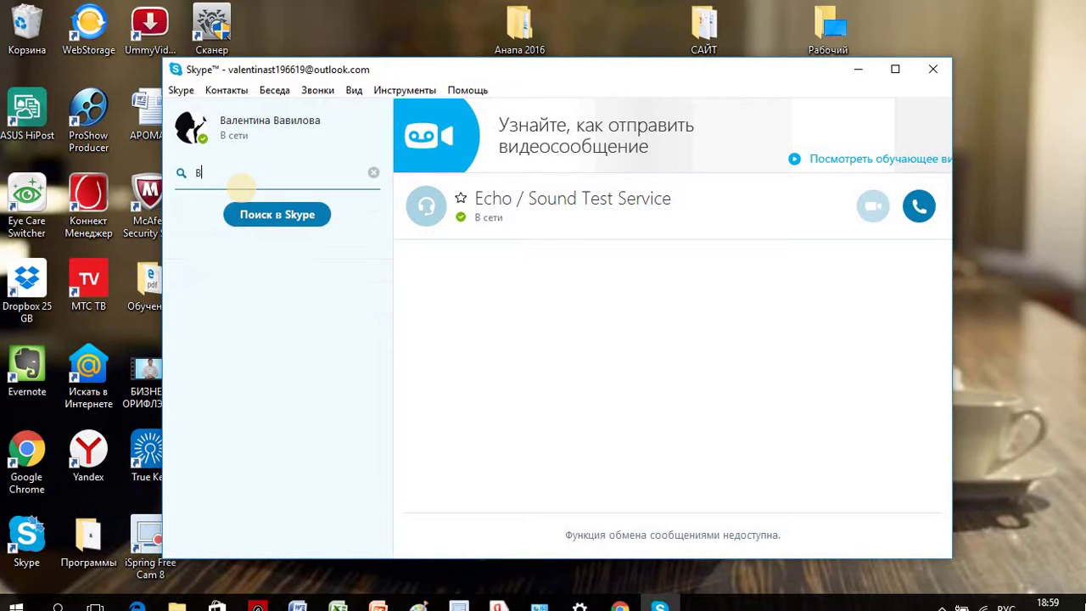
{"action": "type", "text": "алентина"}
{"action": "left_click", "coordinate": [275, 215]}
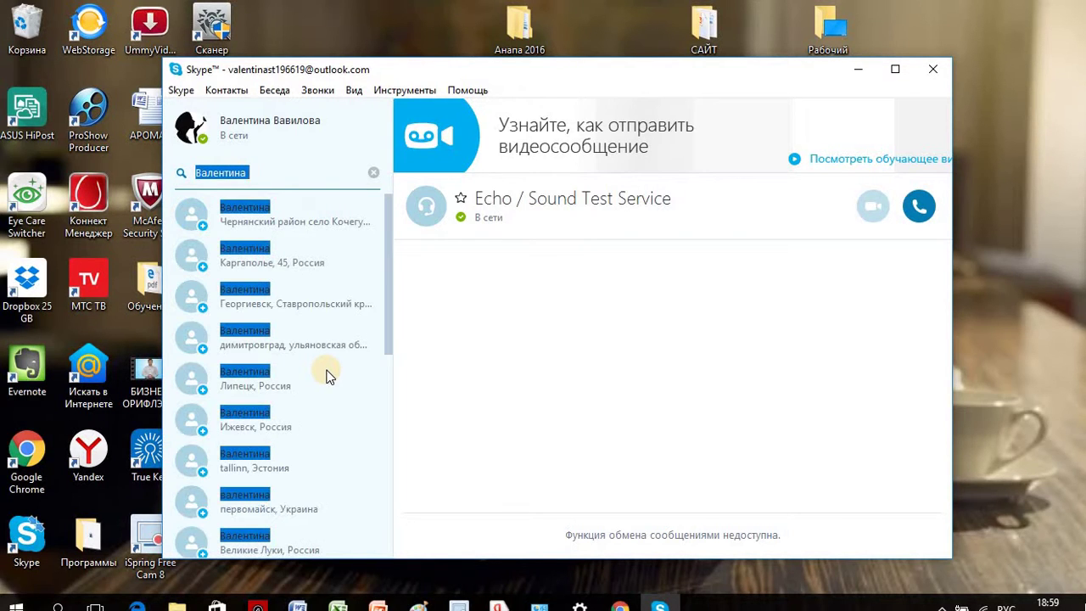